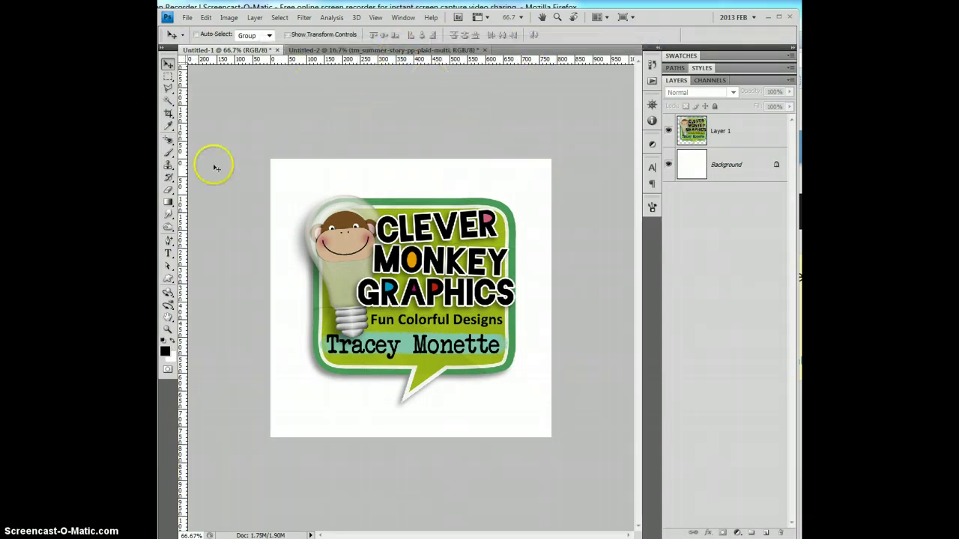
Bring up the Untitled-2 plaid page showing the girl's photo in a teal frame.
left_click(389, 51)
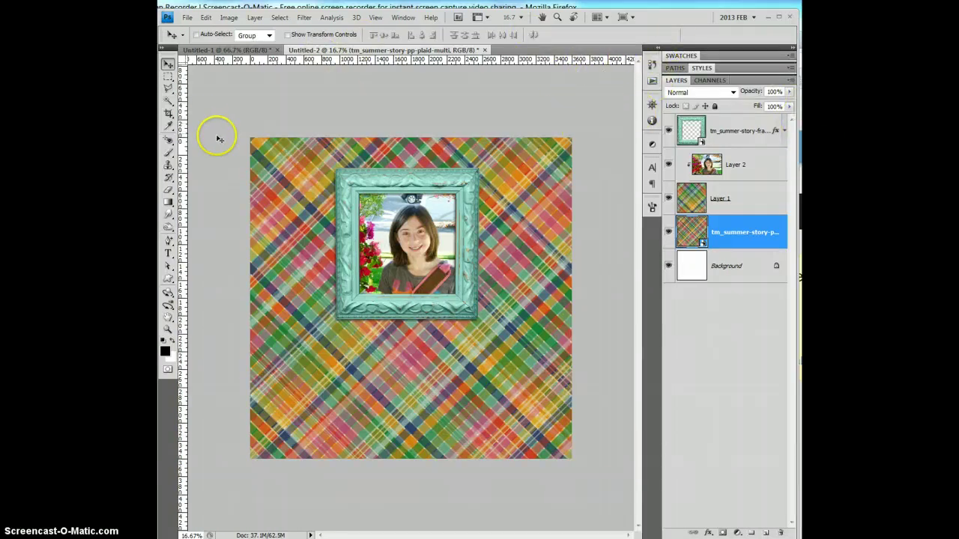
Run File > Scripts > Load Files into Stack and browse up to the summer-story folder.
left_click(186, 17)
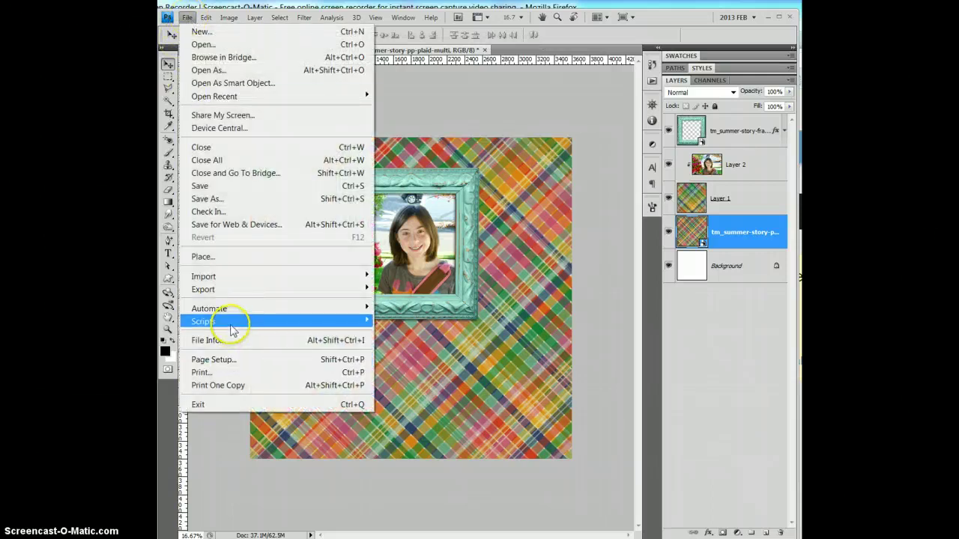
mouse_move(234, 322)
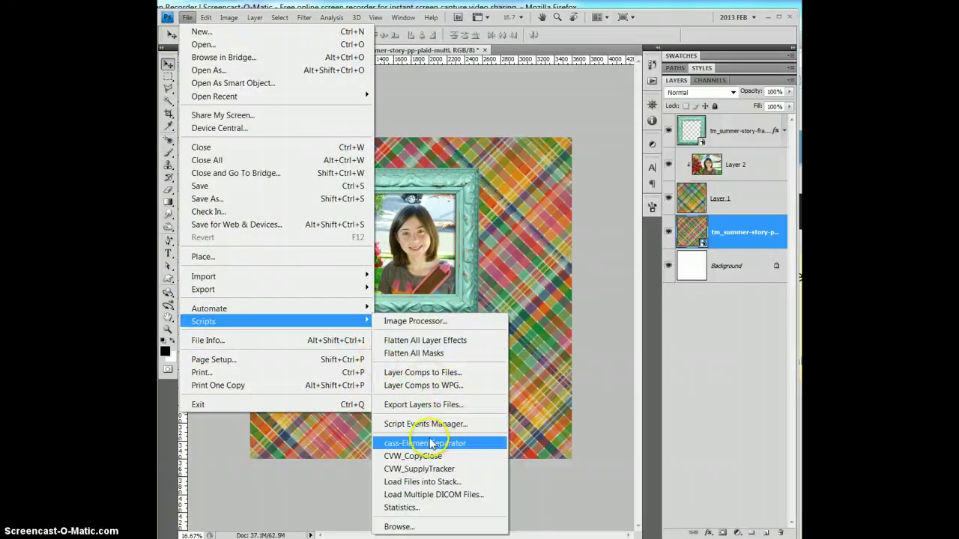
left_click(423, 482)
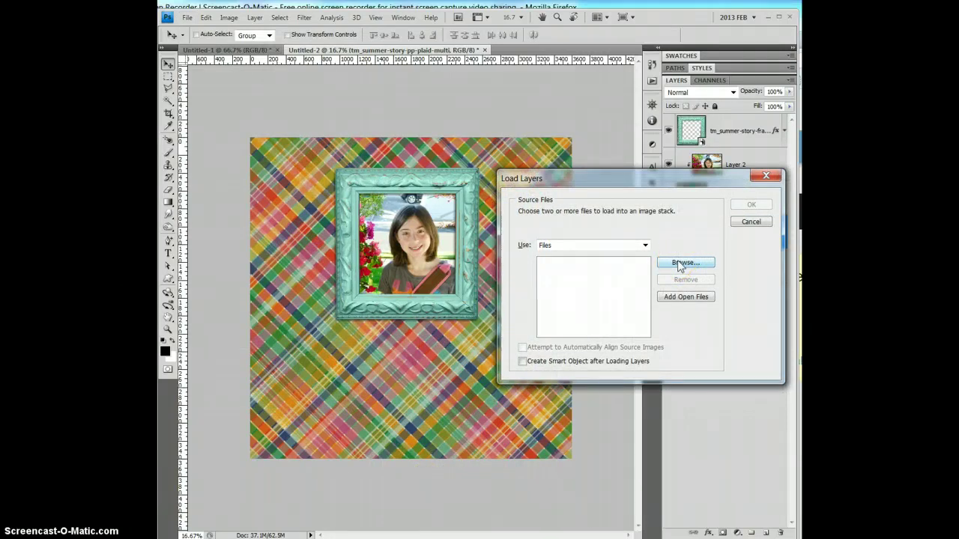
left_click(680, 263)
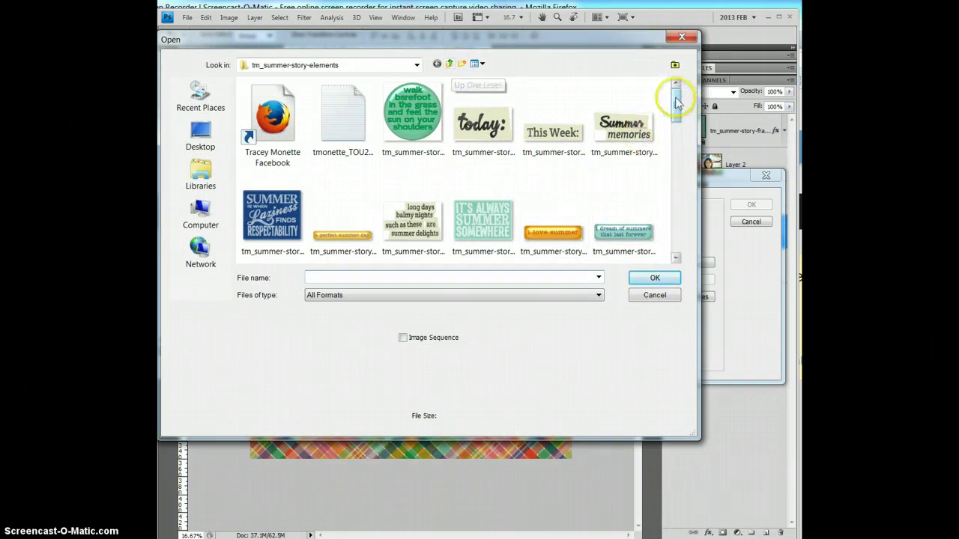
mouse_move(677, 99)
left_mouse_down()
mouse_move(674, 244)
mouse_move(689, 86)
left_mouse_up()
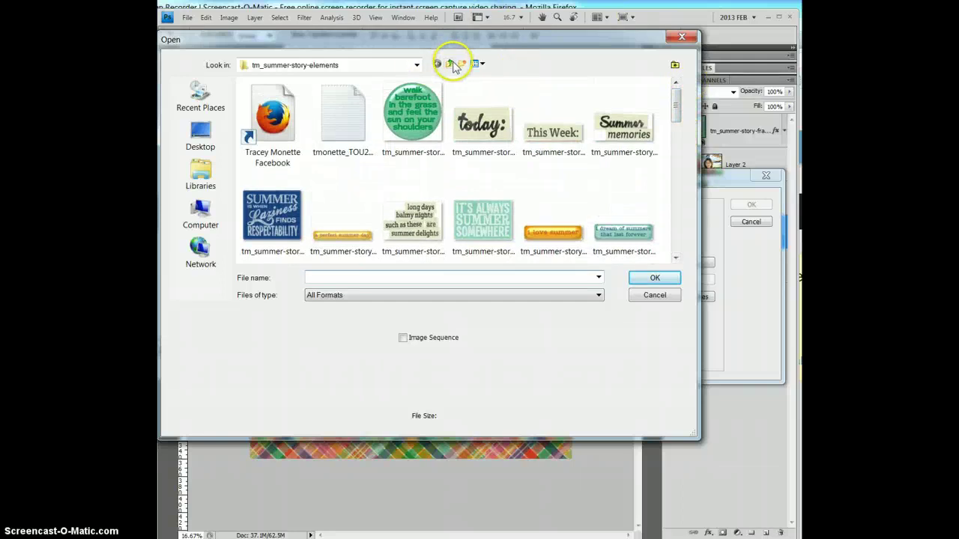
left_click(449, 64)
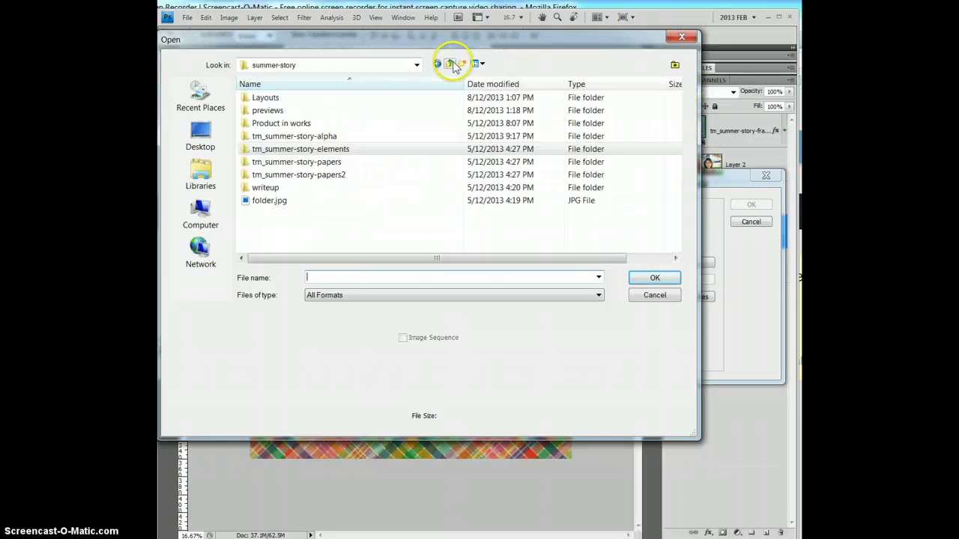
Open the tm_summer-story-alpha folder, view it as Medium icons, and enlarge the dialog.
left_click(287, 138)
double_click(288, 139)
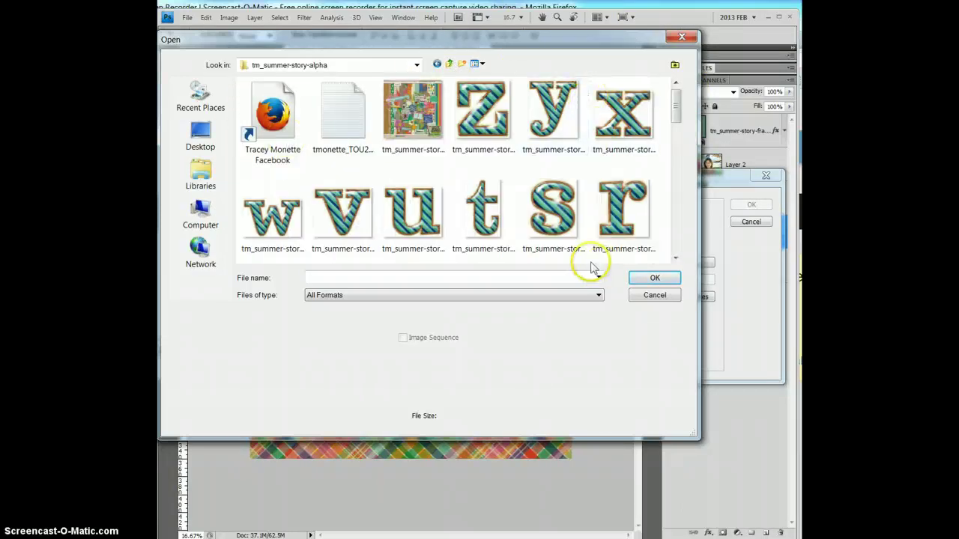
left_click(482, 65)
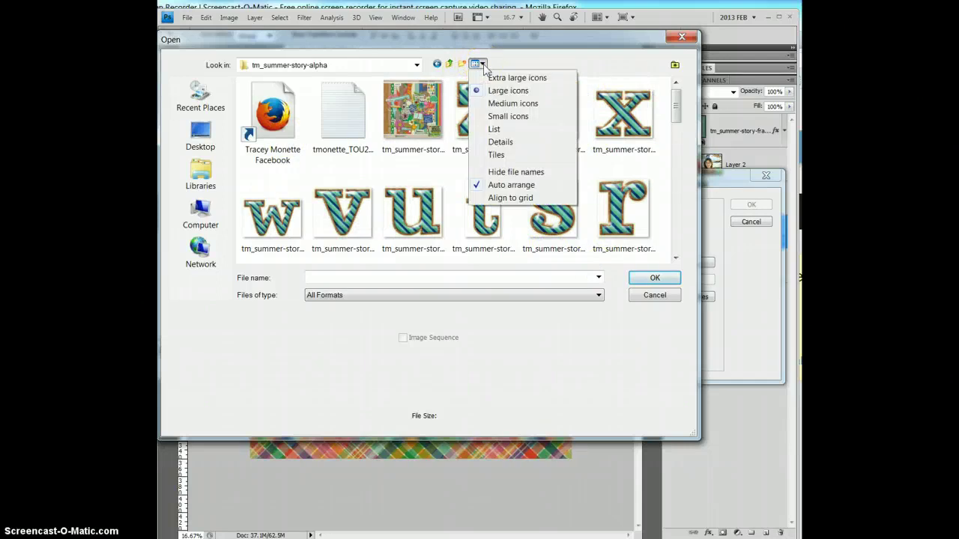
left_click(502, 106)
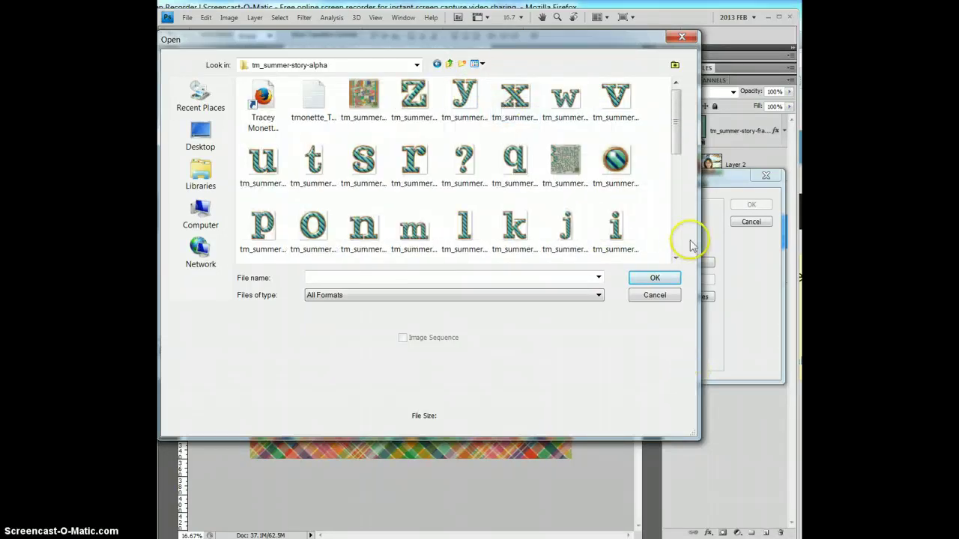
left_click_drag(692, 433, 770, 530)
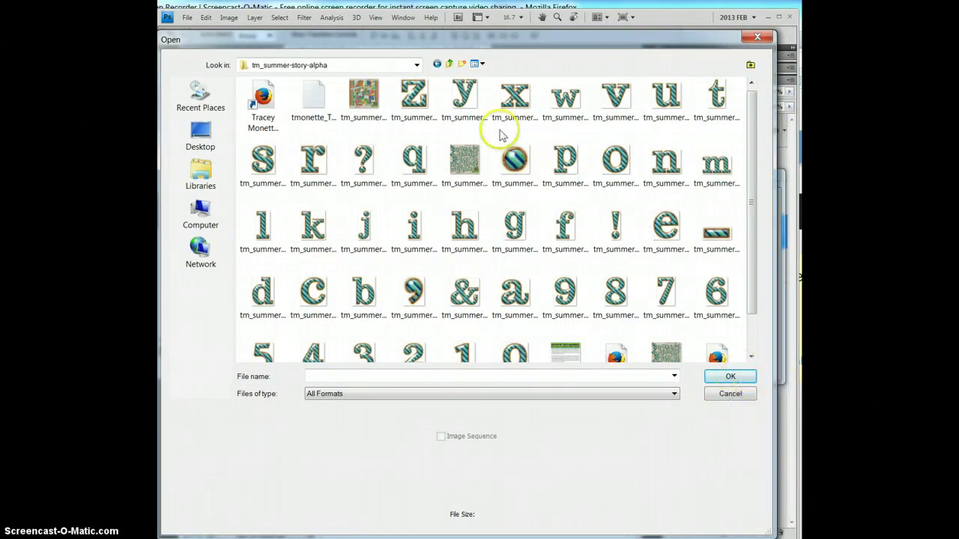
Select the t, a, y, l, o and r letter PNGs together.
left_click(715, 96)
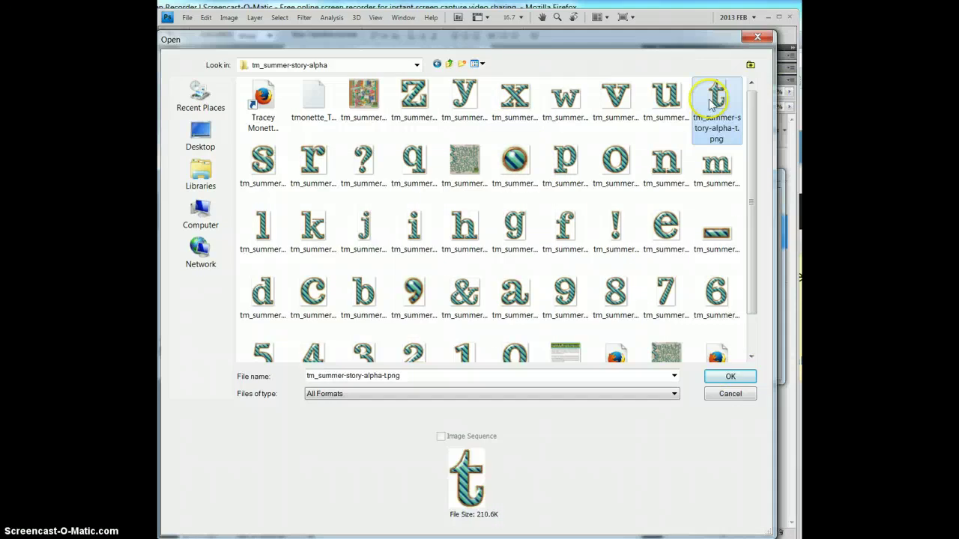
left_click(513, 289, "ctrl")
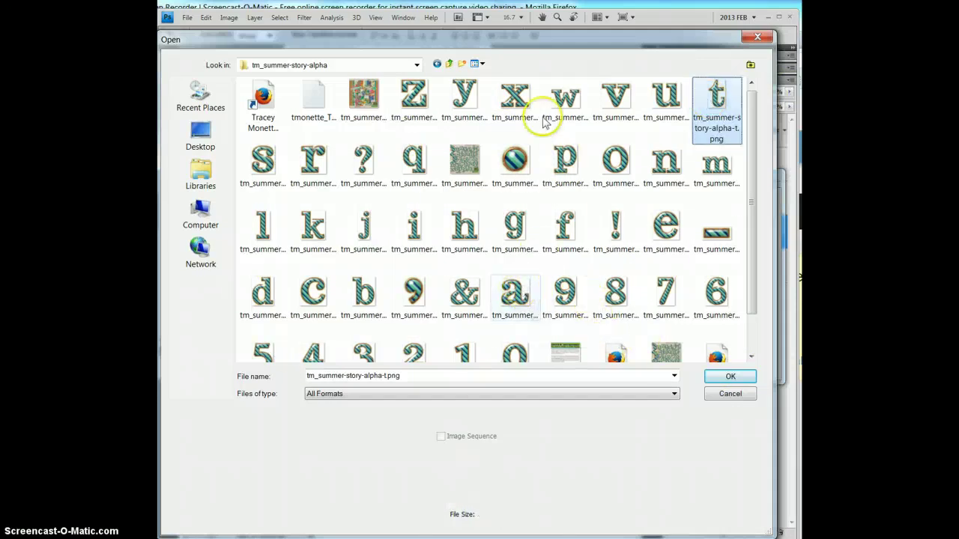
left_click(463, 94, "ctrl")
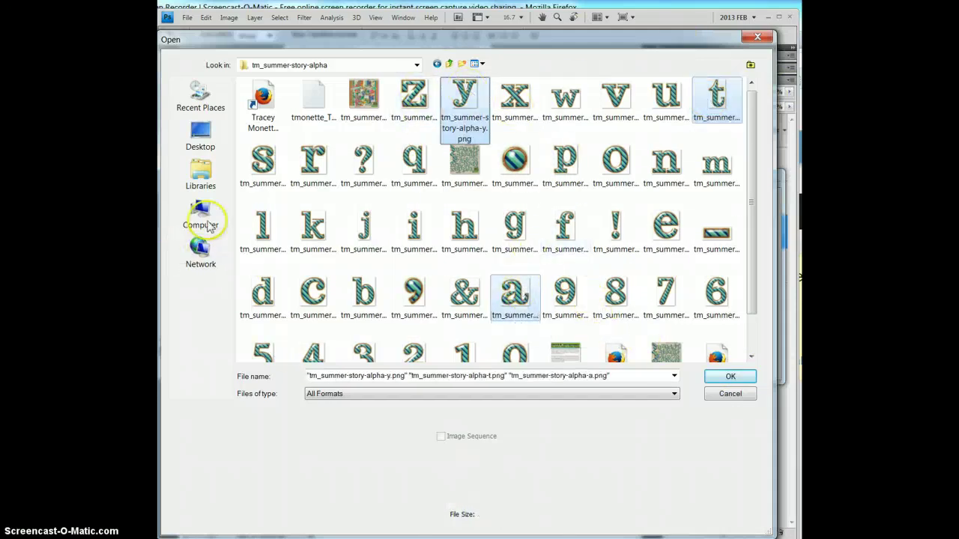
left_click(260, 228, "ctrl")
left_click(615, 160, "ctrl")
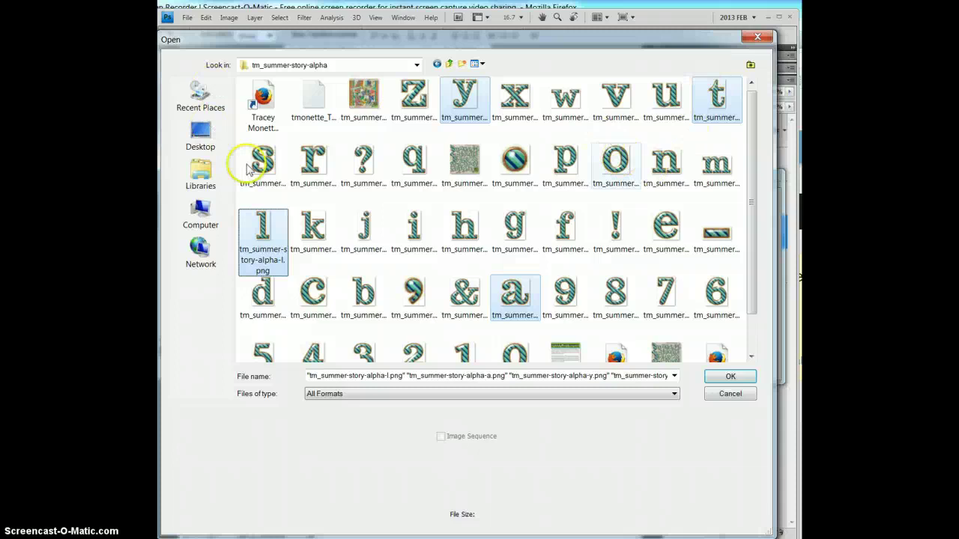
left_click(316, 159, "ctrl")
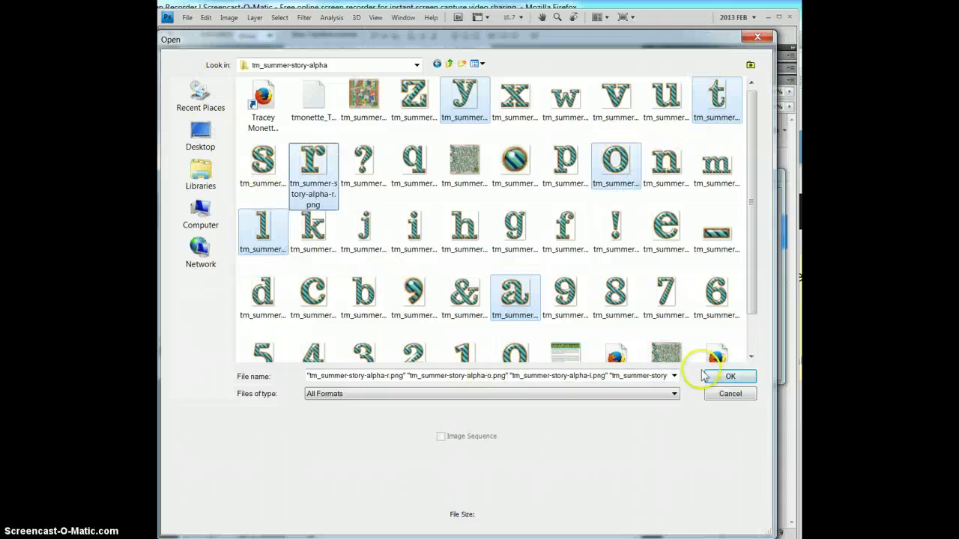
Confirm the six letter files and load them as stacked layers in a new document.
left_click(729, 376)
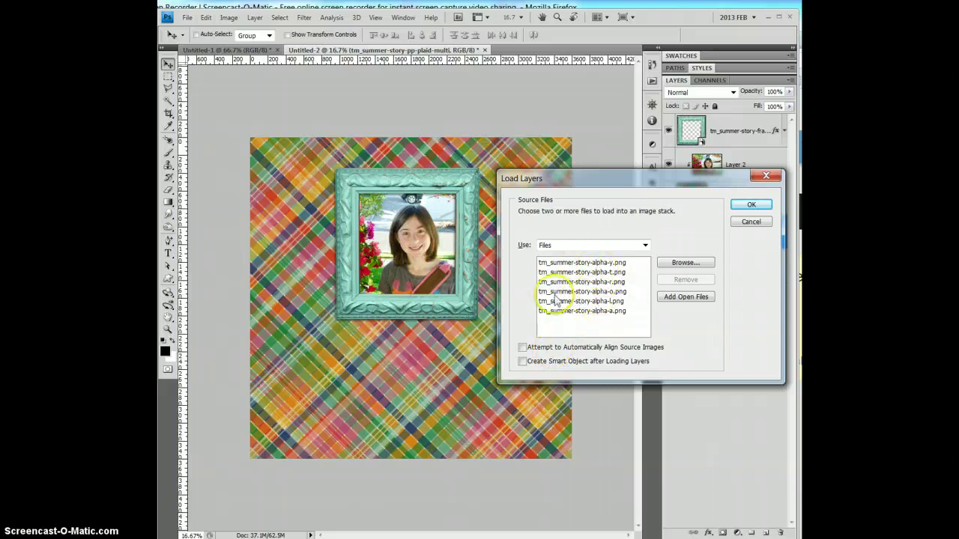
left_click(752, 205)
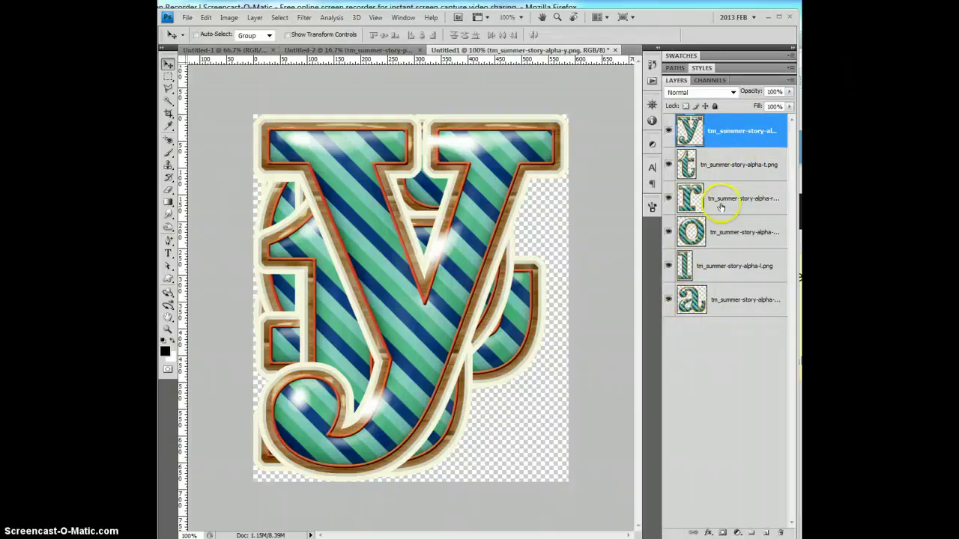
Move the t layer to the bottom and y between l and a in the Layers panel.
left_click_drag(734, 170, 730, 318)
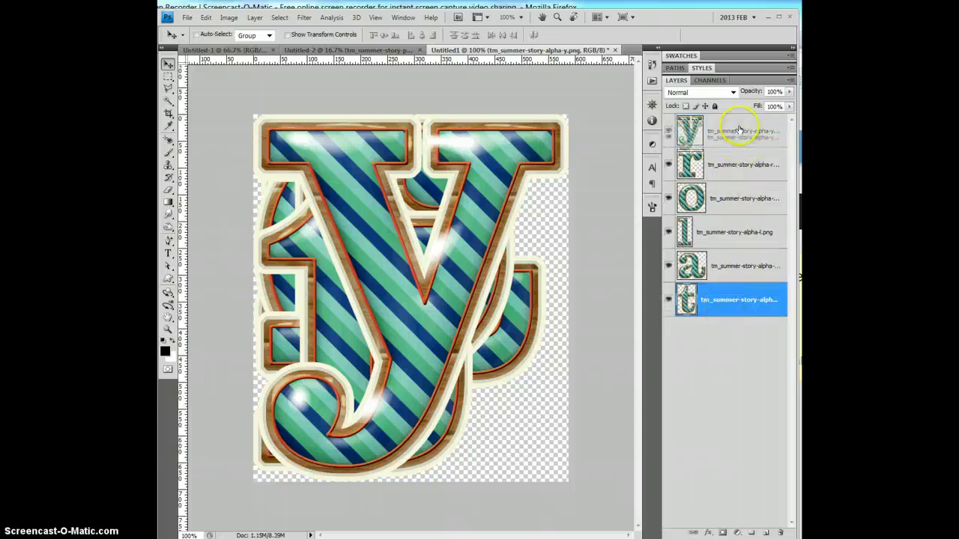
left_click_drag(738, 132, 734, 254)
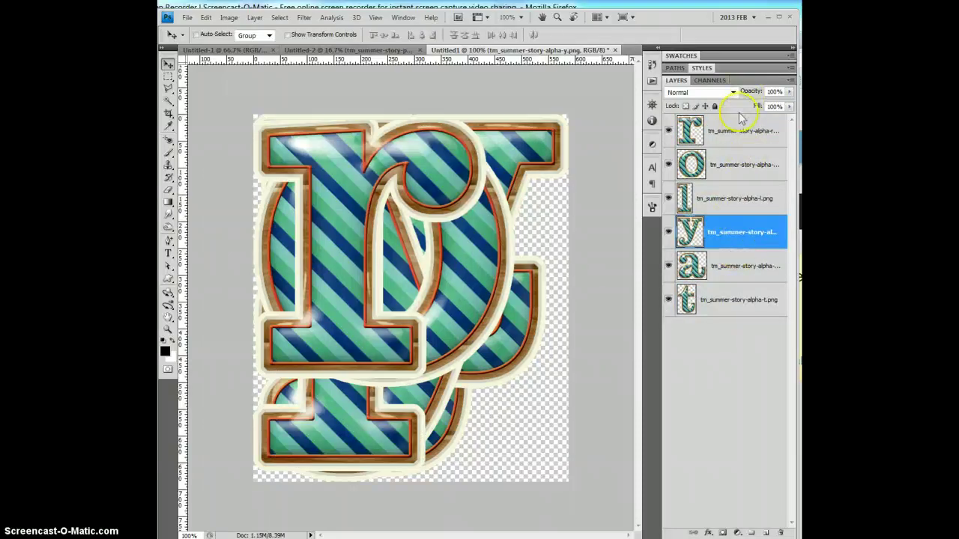
Apply a shadowed preset style to all six letter layers, then return to the Untitled-2 page.
left_click(735, 134)
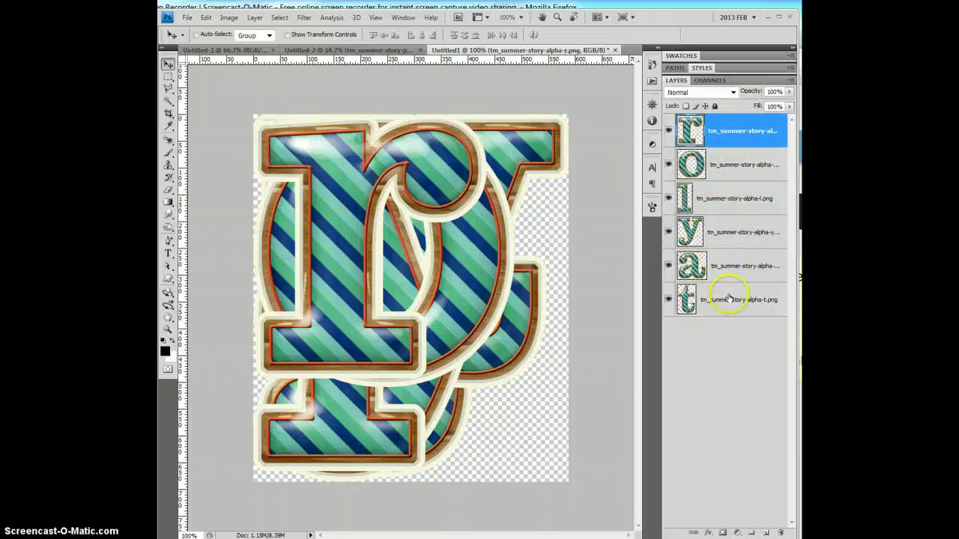
left_click(728, 300, "shift")
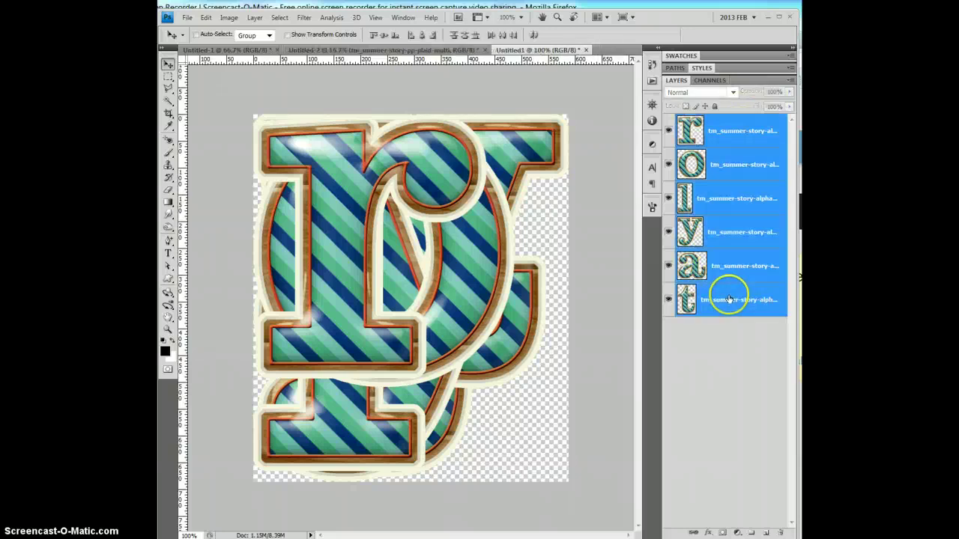
left_click(731, 68)
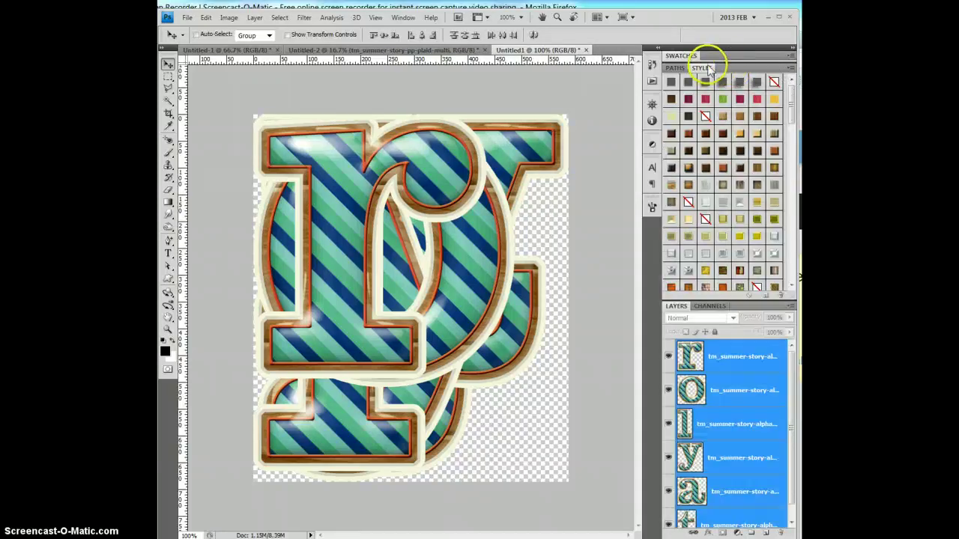
left_click(705, 81)
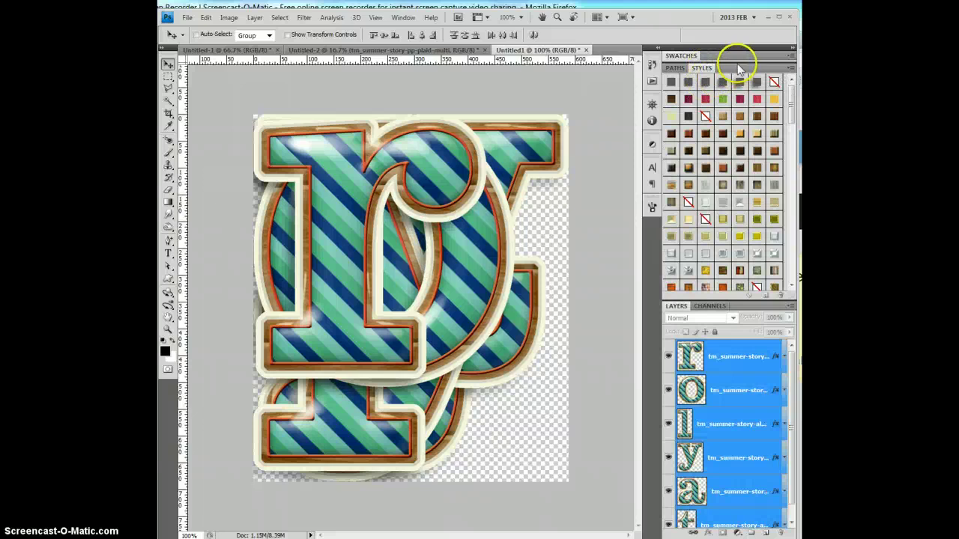
double_click(738, 69)
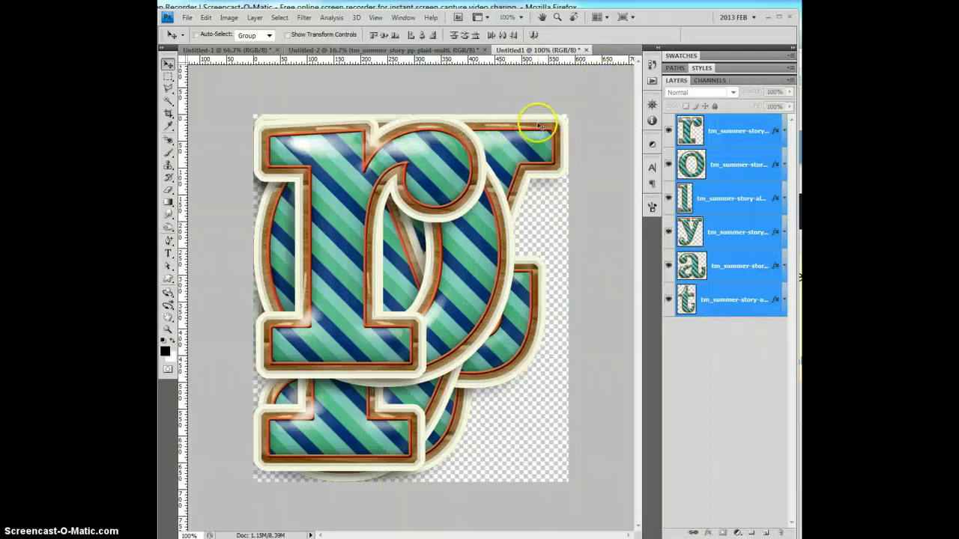
left_click(459, 49)
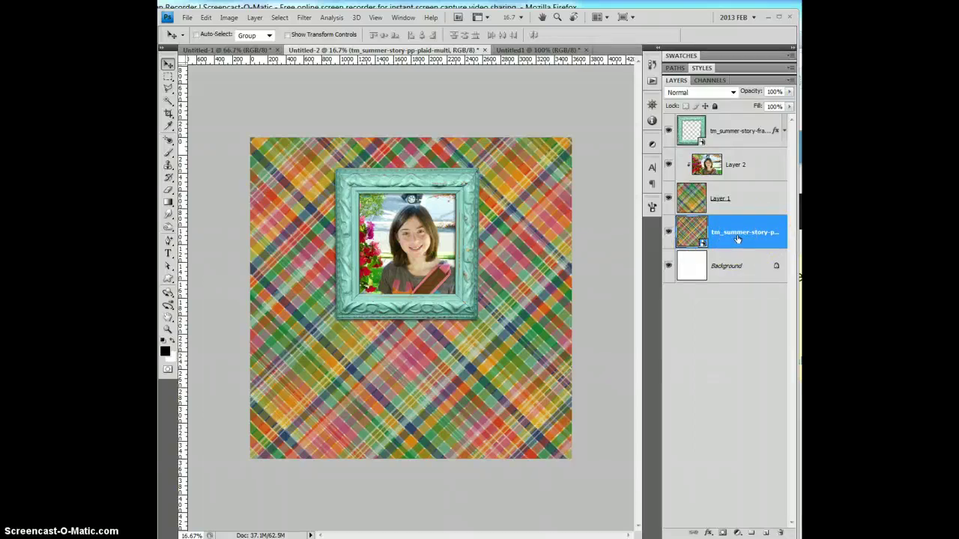
Drag the six styled letter layers from the letter document onto the plaid page.
left_click(543, 49)
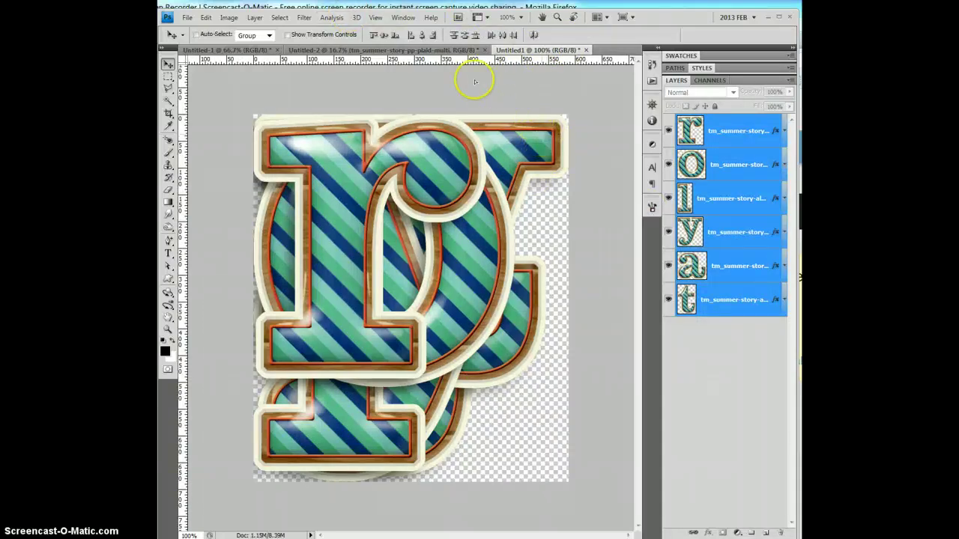
left_click(468, 49)
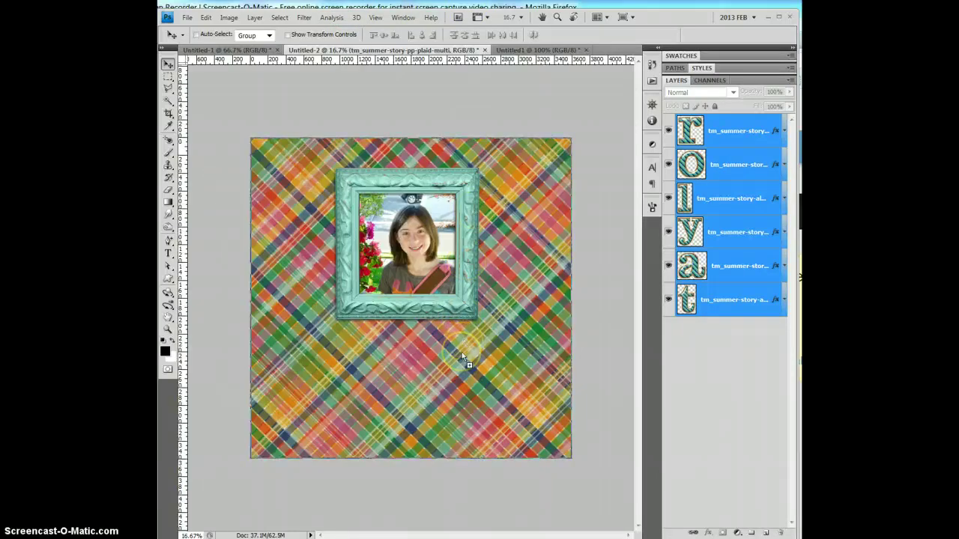
left_click_drag(461, 352, 463, 355)
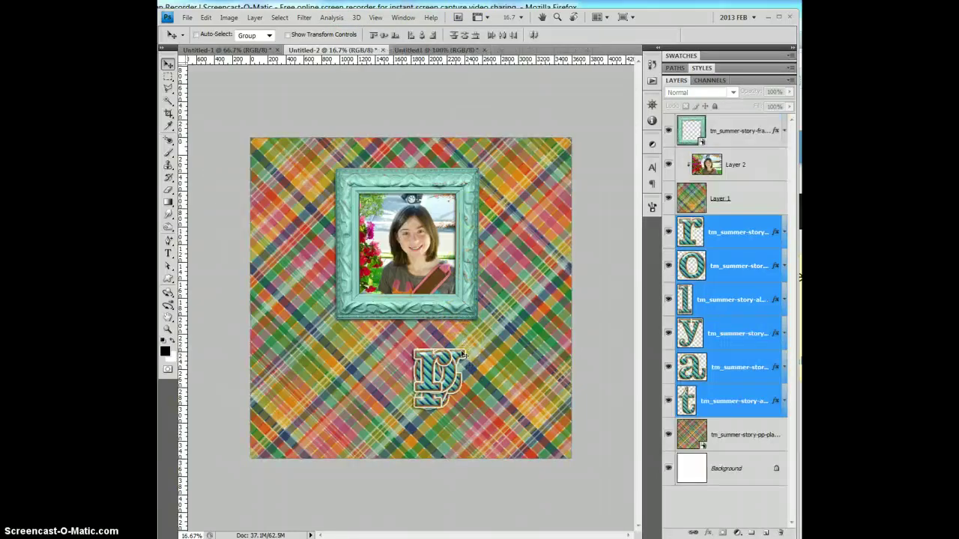
Move the t, a, y, o and r letters into a row spelling taylor below the frame.
left_click(745, 401)
left_click_drag(505, 396, 384, 375)
left_click(725, 367)
left_click_drag(475, 381, 406, 367)
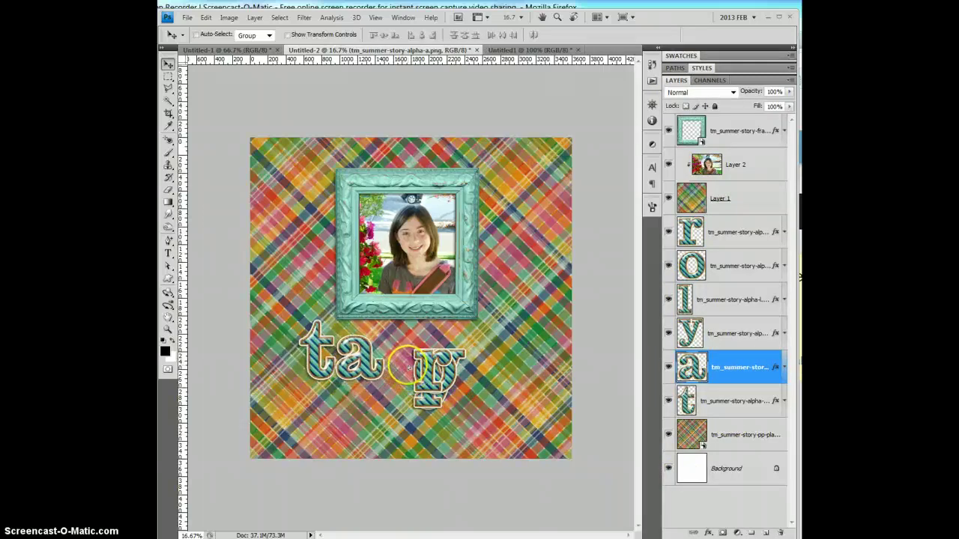
left_click(725, 334)
left_click_drag(503, 338, 453, 327)
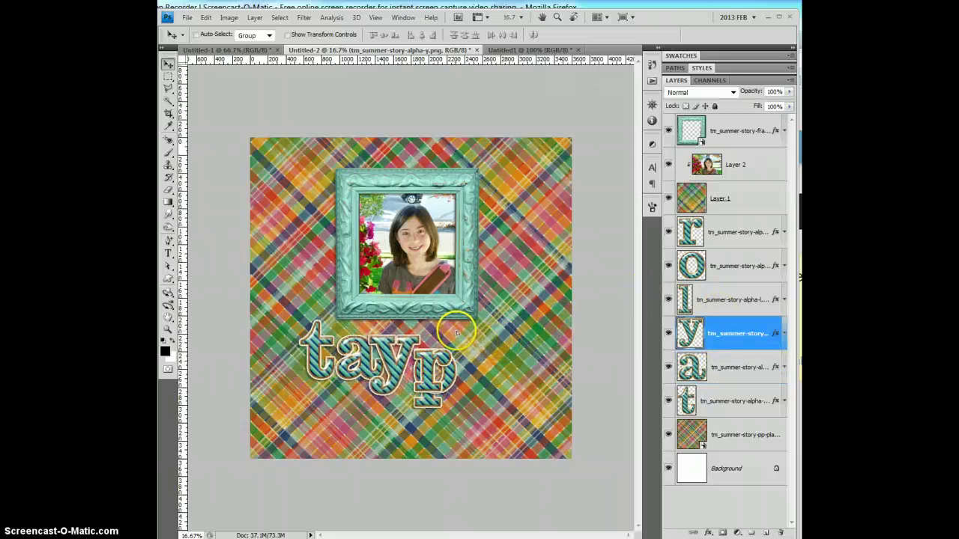
left_click(690, 300)
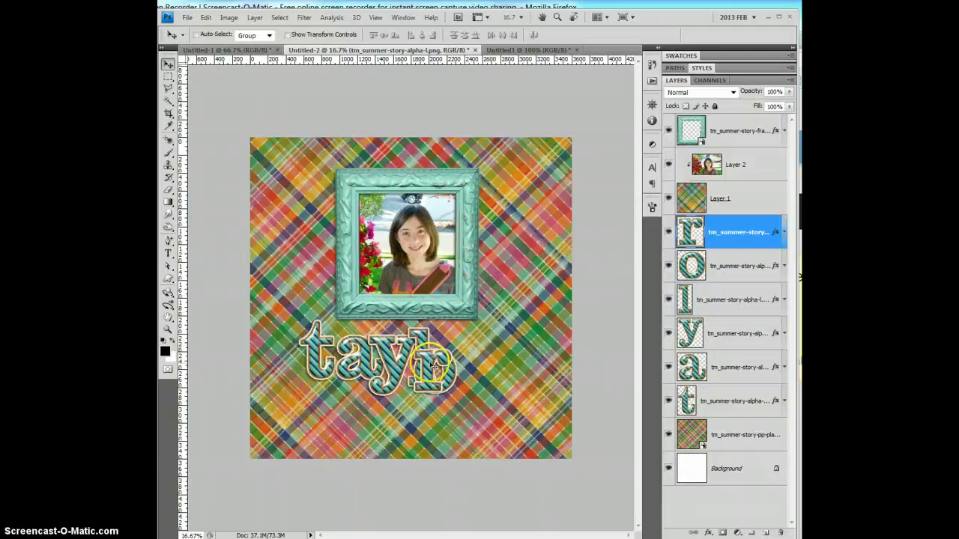
left_click_drag(433, 366, 476, 358)
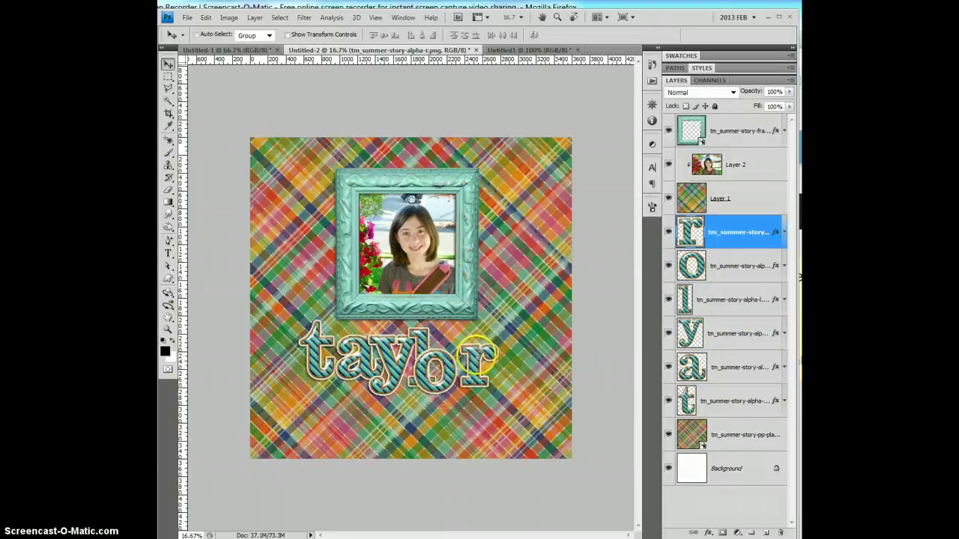
left_click(739, 267)
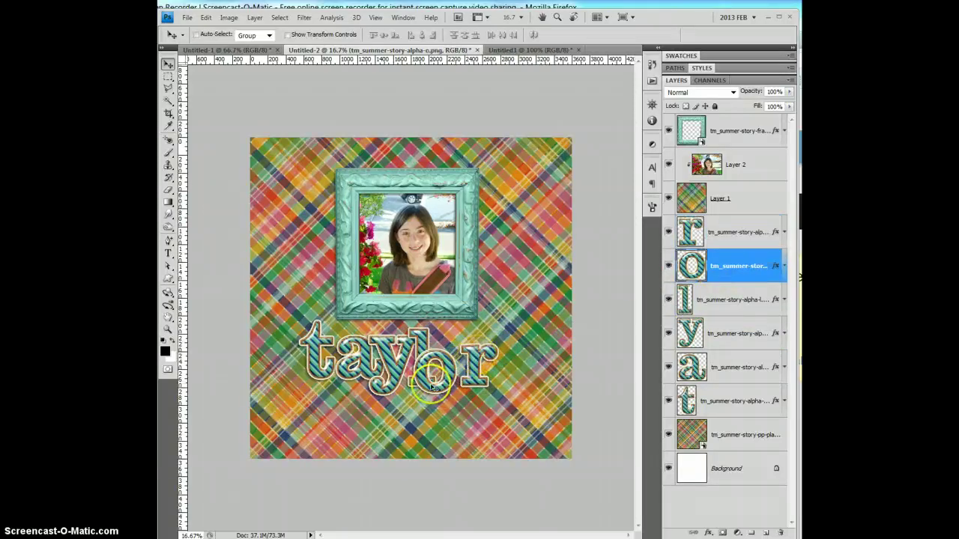
left_click_drag(445, 374, 495, 357)
left_click(734, 232)
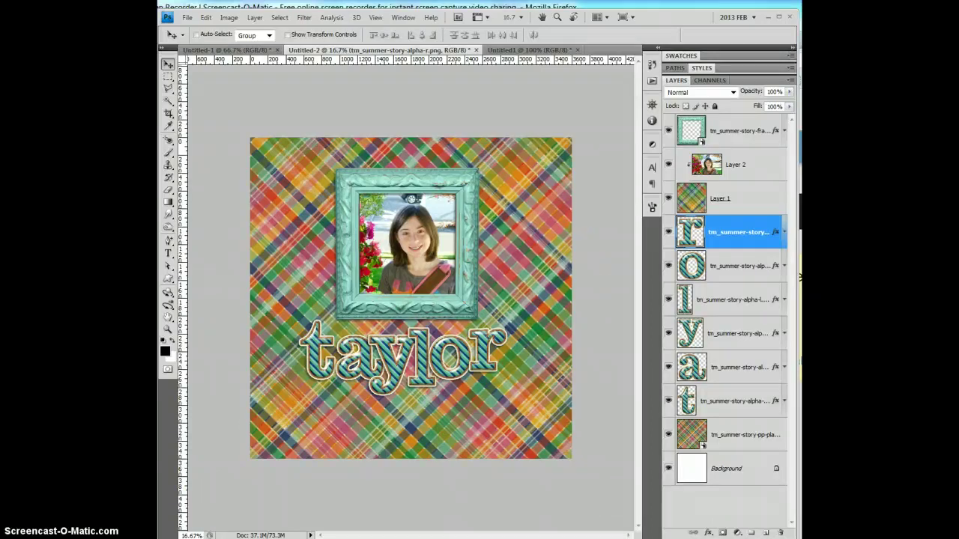
Bring up the Untitled-1 document holding the monkey-and-lightbulb logo badge.
left_click(228, 50)
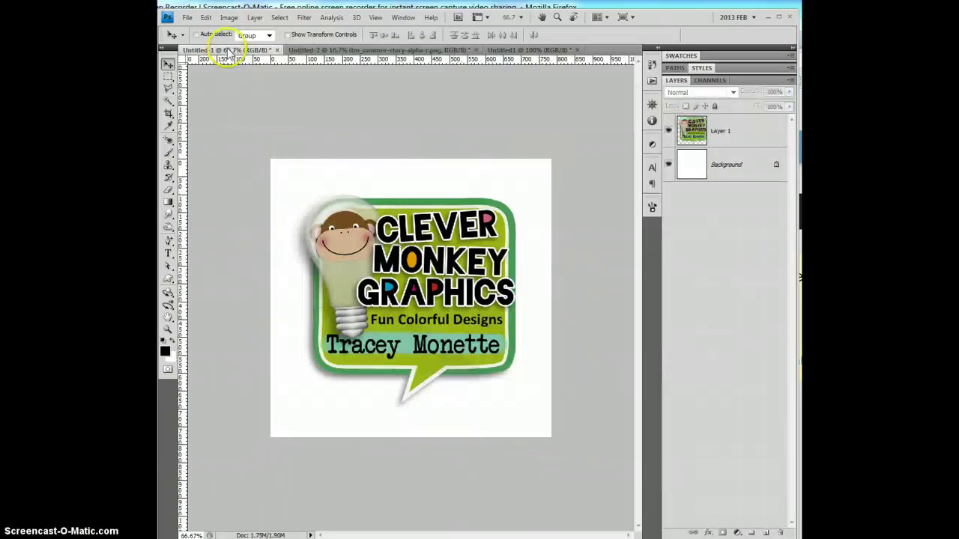